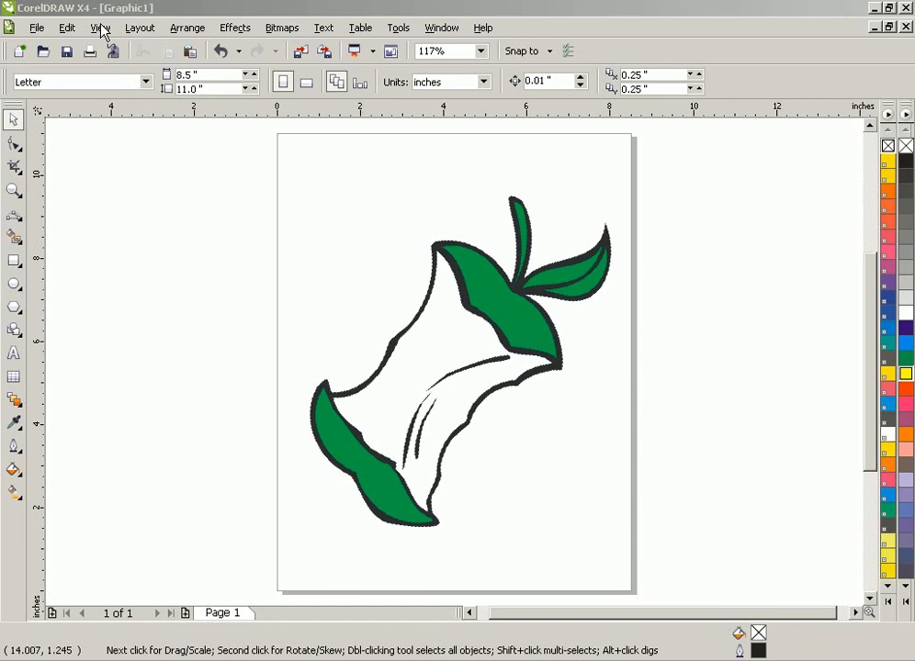
# Inspect the apple core artwork in wireframe view and return to the full-colour view
pyautogui.click(100, 27)
pyautogui.click(103, 63)
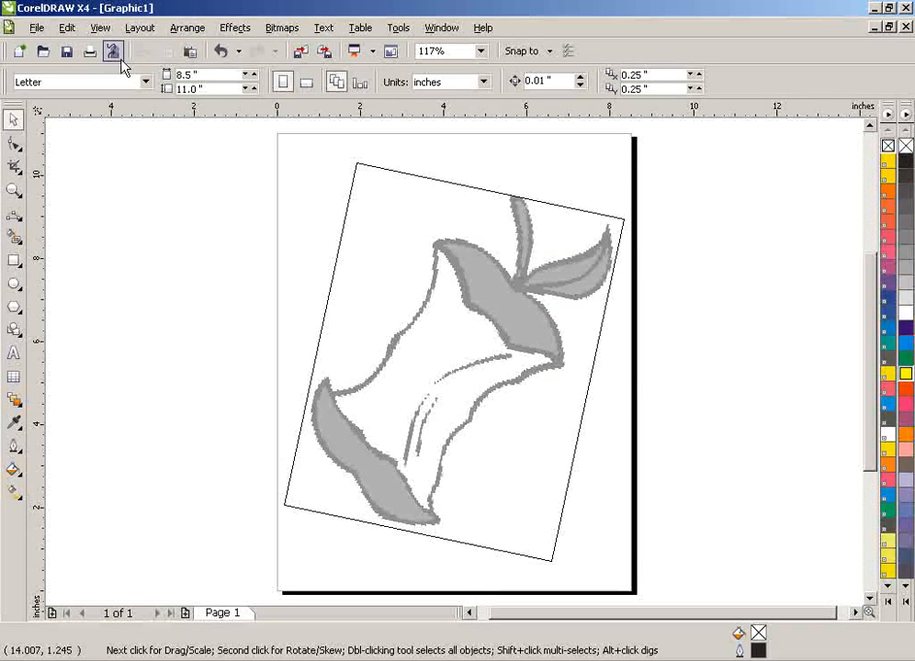
pyautogui.click(101, 27)
pyautogui.click(88, 126)
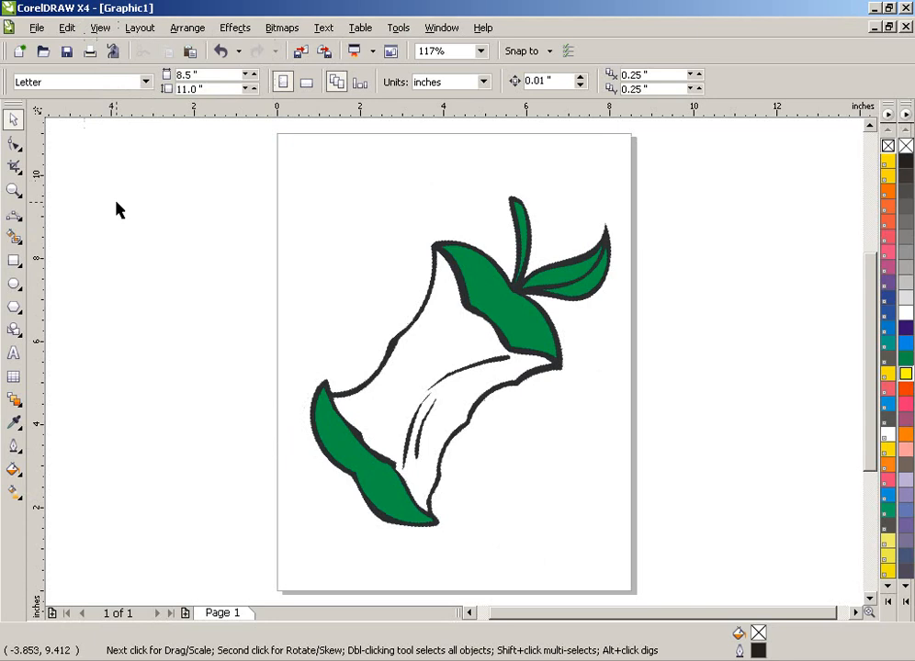
# Trace the apple core's upper-left bitten edge with two joined 3-point curves, about 2.45 in wide and 3.59 in high overall
pyautogui.click(17, 216)
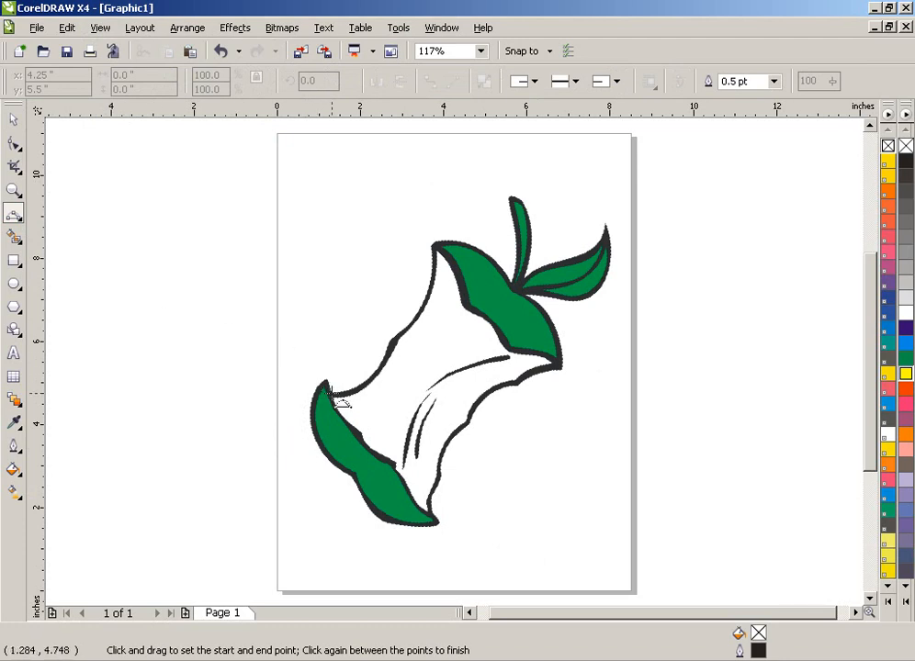
pyautogui.moveTo(330, 393); pyautogui.dragTo(391, 340)
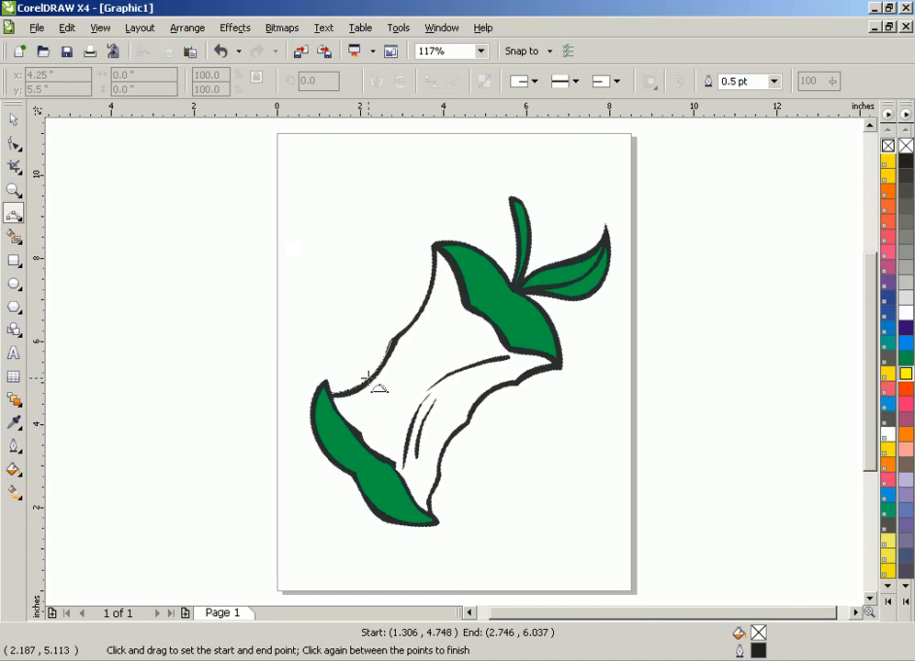
pyautogui.click(367, 378)
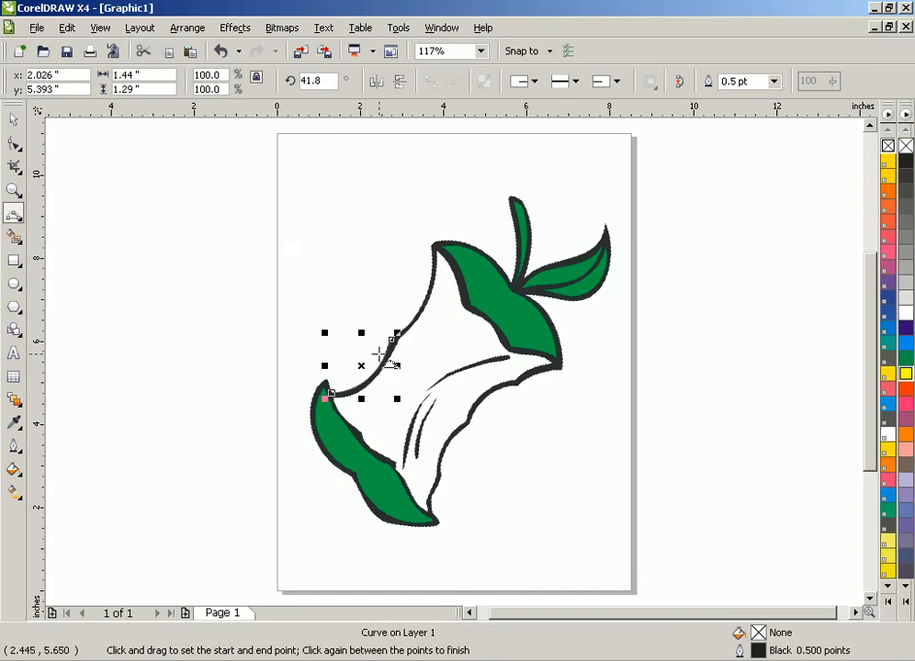
pyautogui.moveTo(393, 340); pyautogui.dragTo(435, 244)
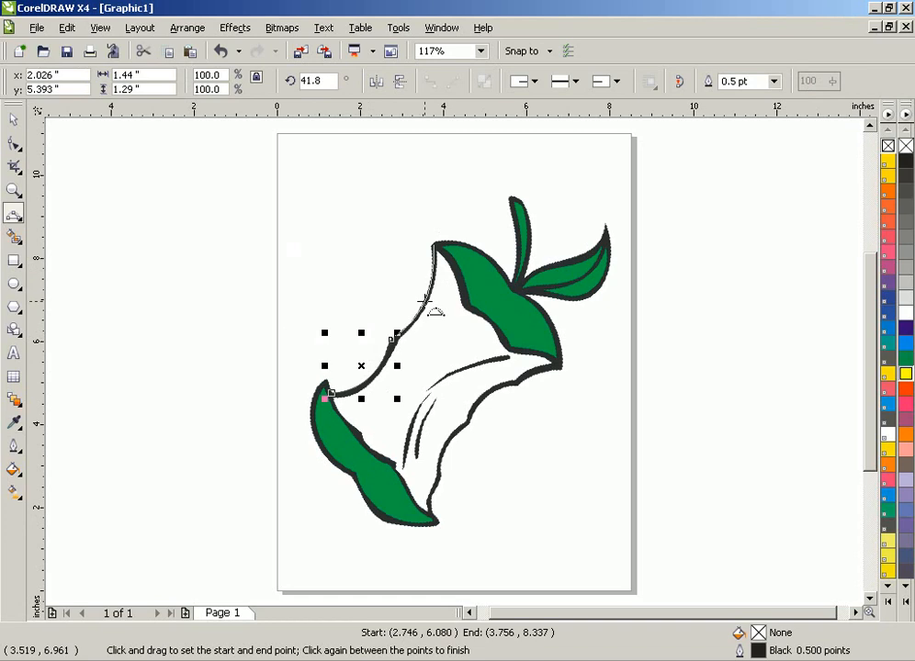
pyautogui.click(425, 302)
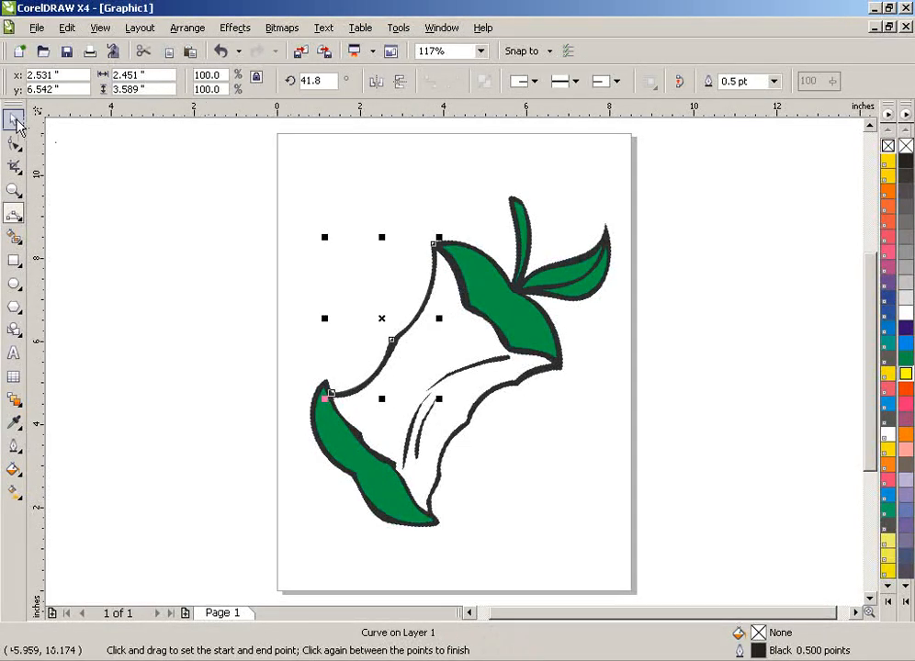
pyautogui.click(15, 124)
pyautogui.click(69, 269)
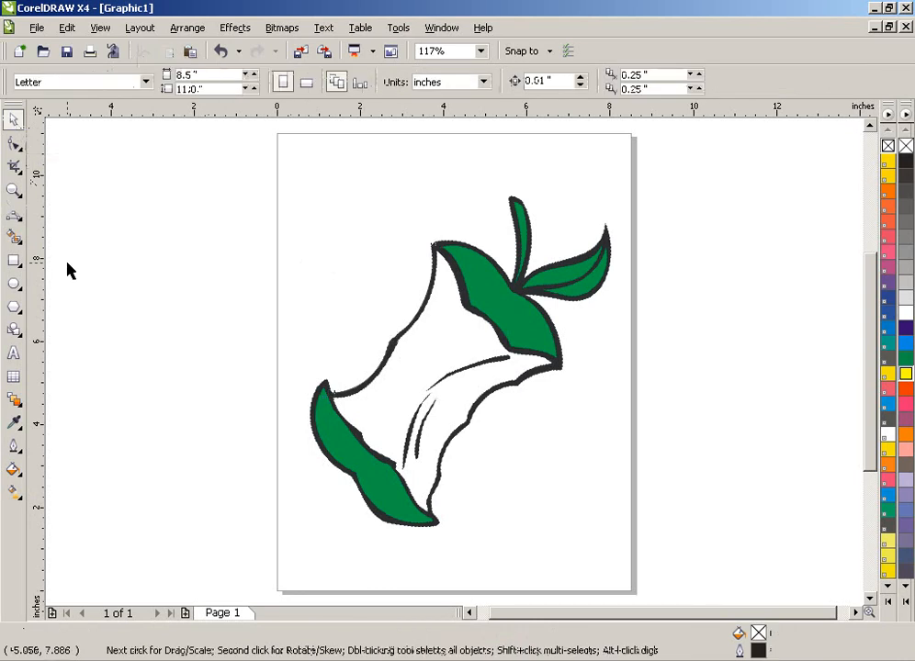
# Add the artistic text "APPLE" in the empty area left of the page and enlarge it to about 35 pt
pyautogui.click(14, 352)
pyautogui.click(100, 331)
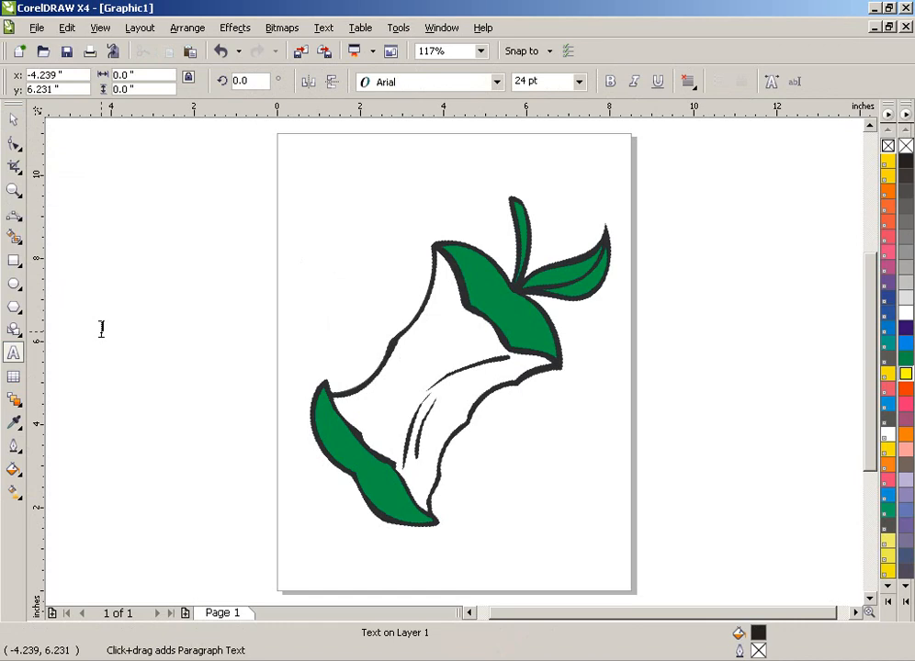
pyautogui.write('APPL')
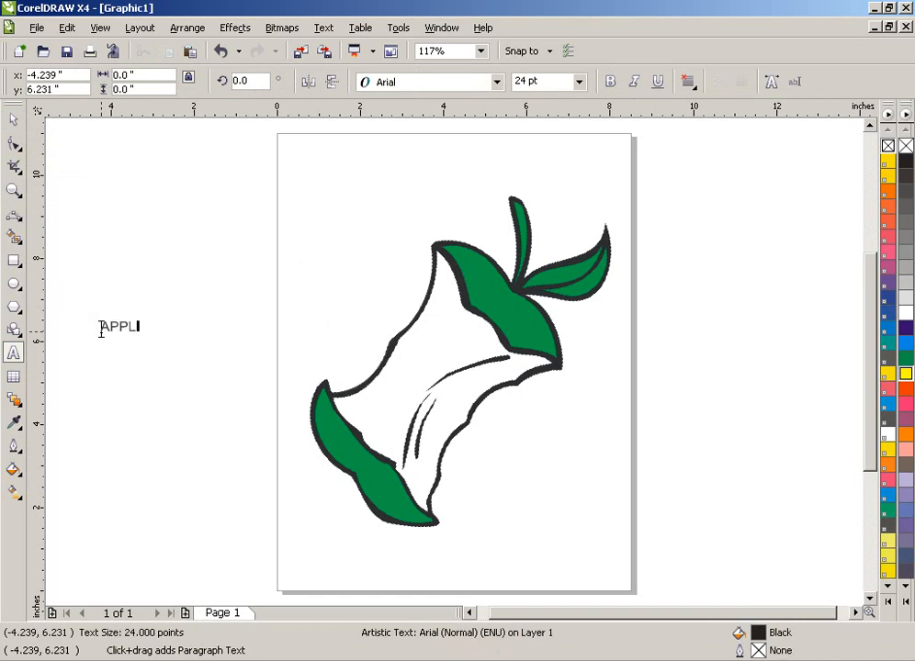
pyautogui.write('R')
pyautogui.press('BackSpace')
pyautogui.write('E')
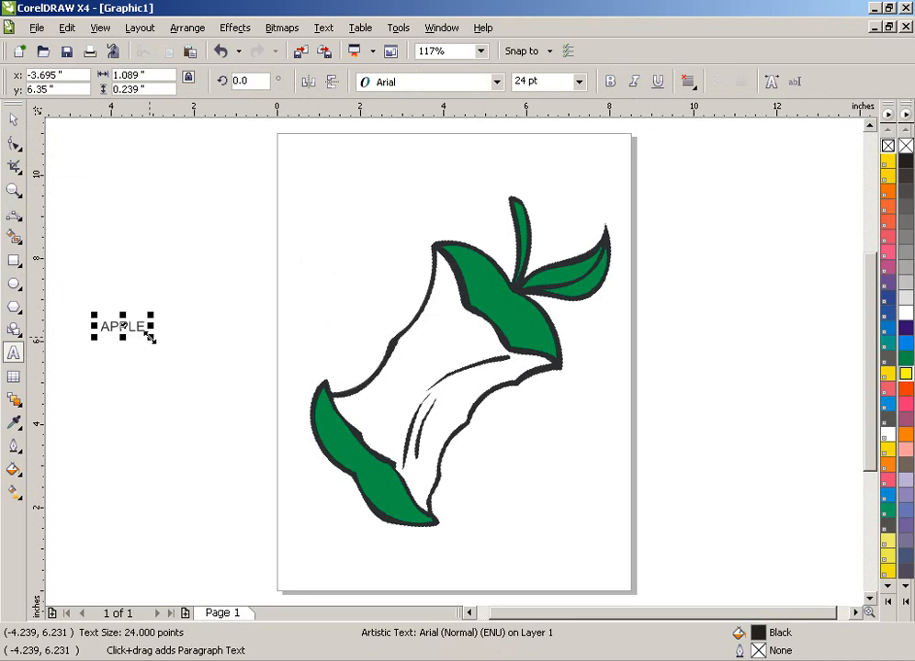
pyautogui.moveTo(150, 338); pyautogui.dragTo(170, 342)
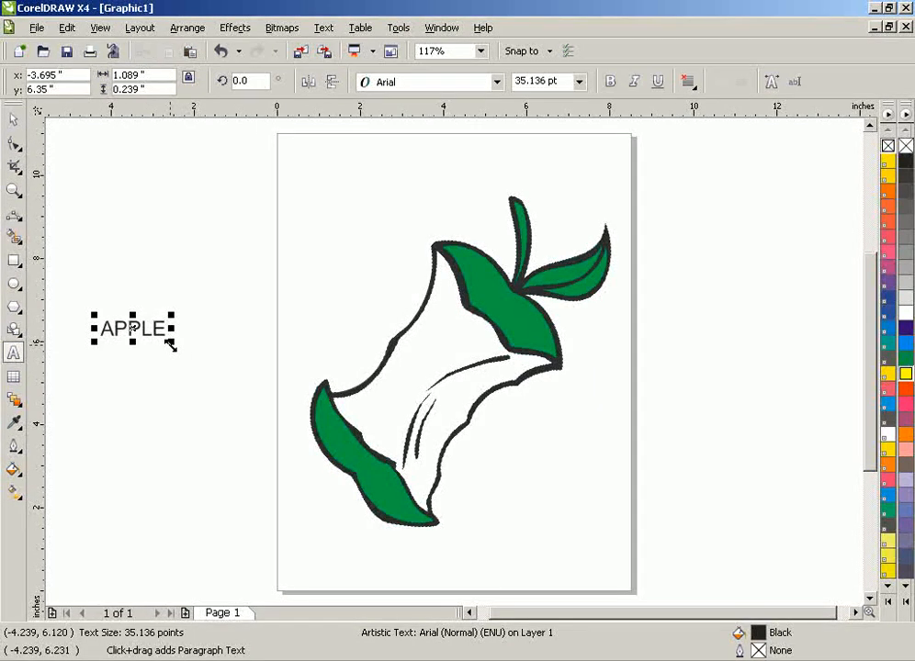
# Set the APPLE text to the Arial Black font at exactly 35 pt
pyautogui.click(13, 119)
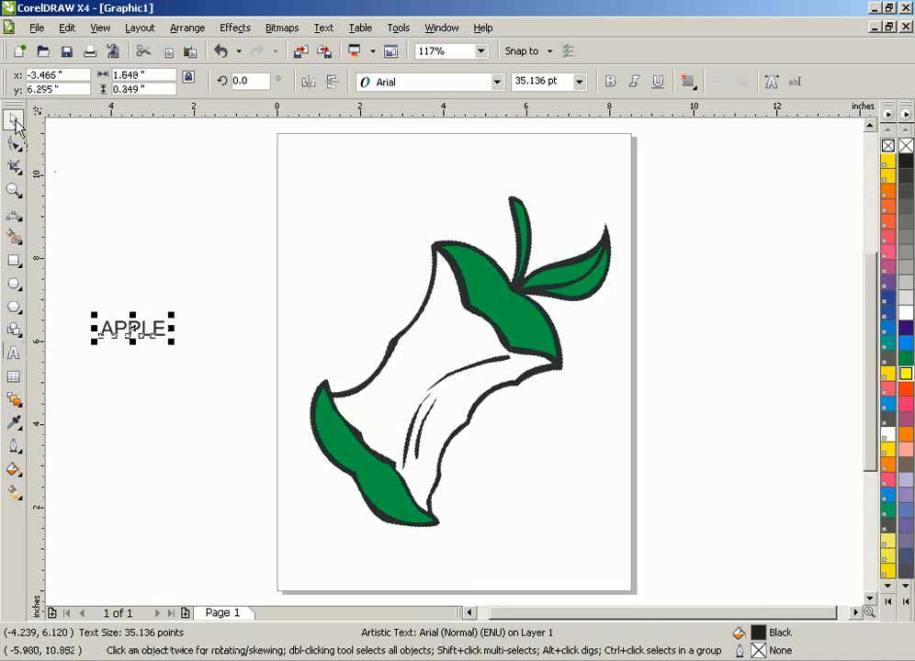
pyautogui.click(497, 81)
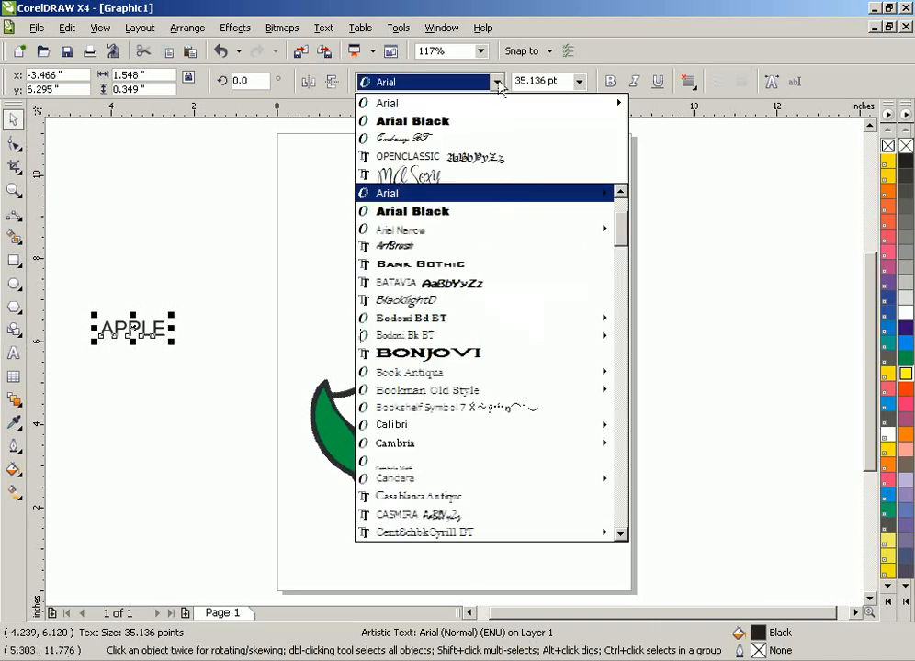
pyautogui.click(463, 123)
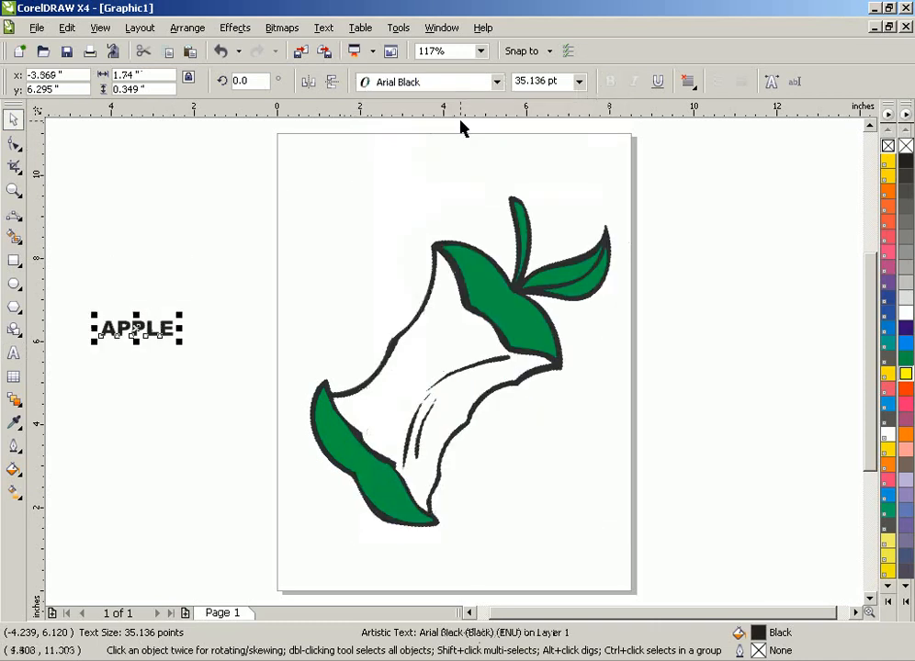
pyautogui.click(547, 79)
pyautogui.press('BackSpace')
pyautogui.press('BackSpace')
pyautogui.press('BackSpace')
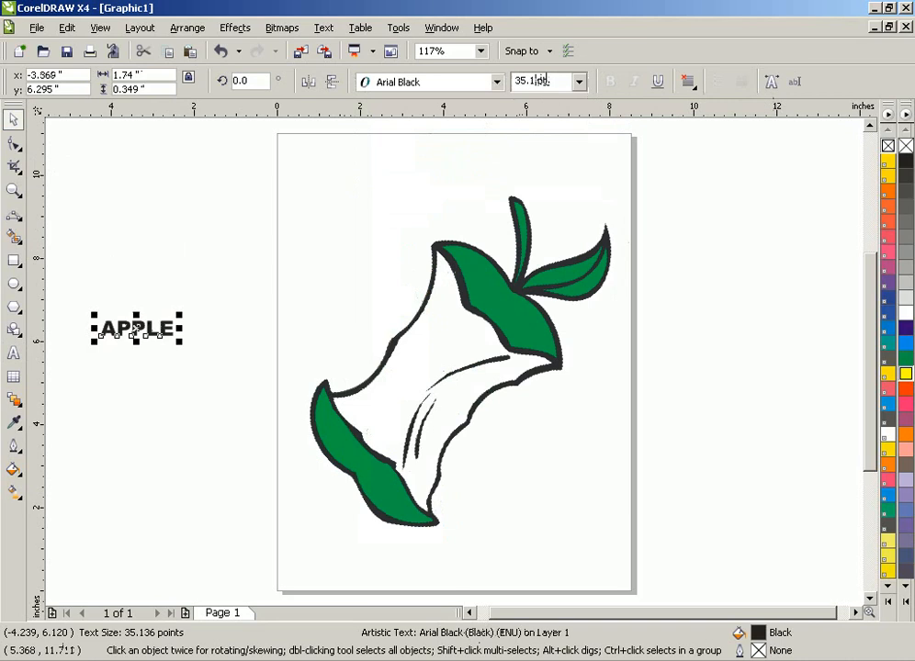
pyautogui.press('Return')
pyautogui.click(170, 211)
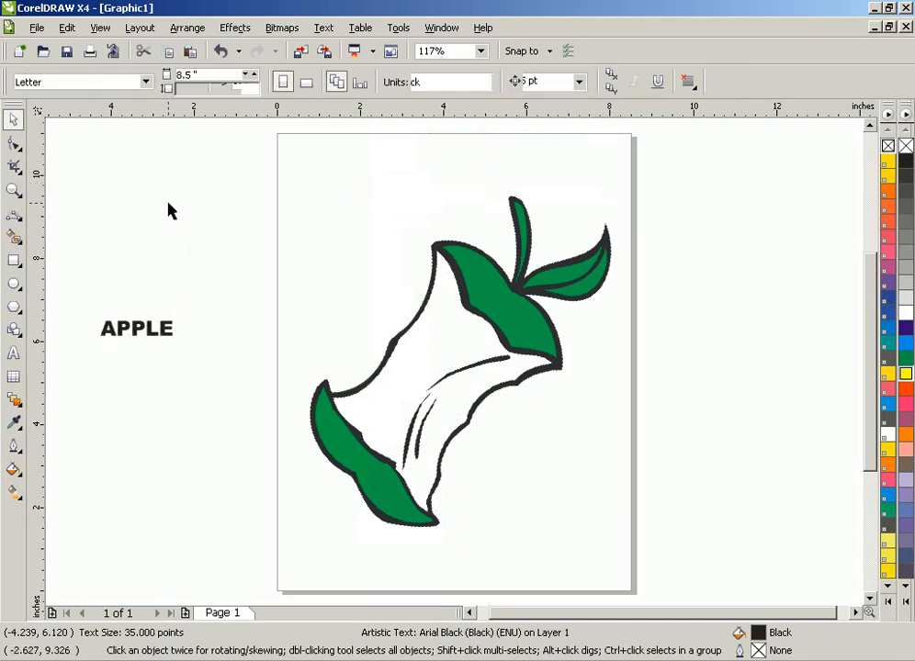
# Fit the APPLE text to the traced curve, placing it along the lower segment with no distance from the path
pyautogui.click(139, 331)
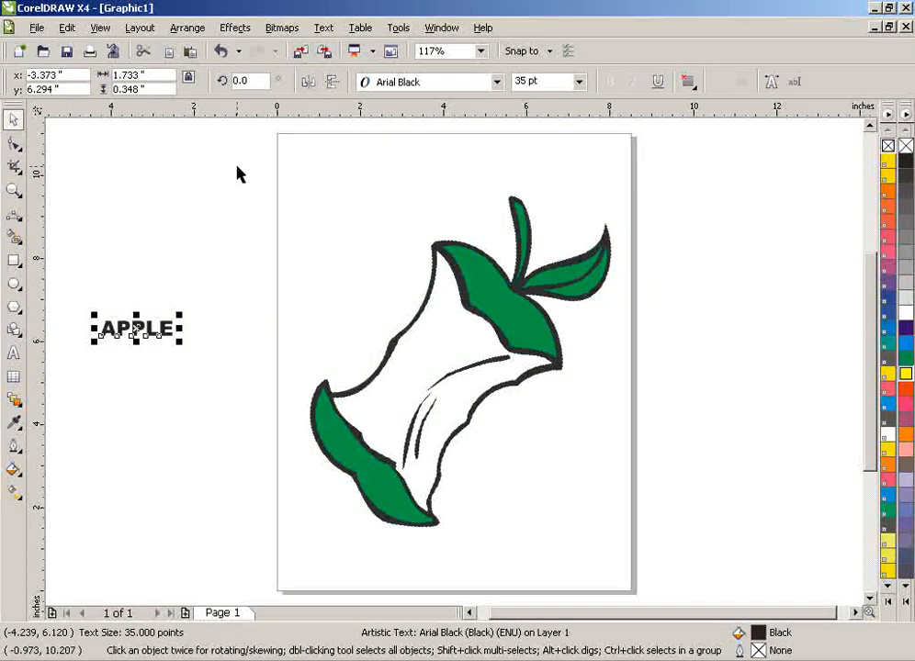
pyautogui.click(324, 29)
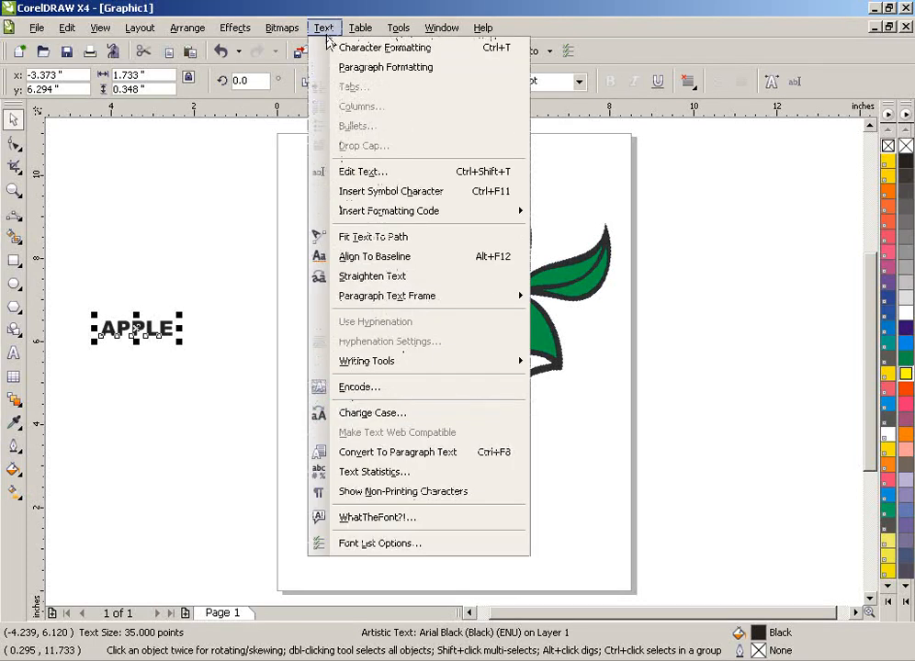
pyautogui.click(362, 239)
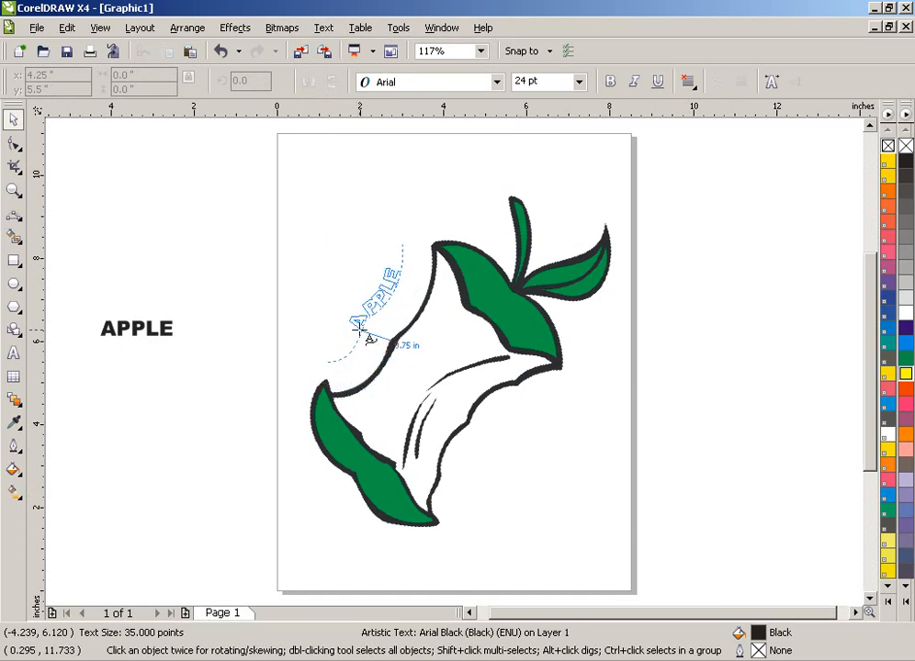
pyautogui.click(337, 377)
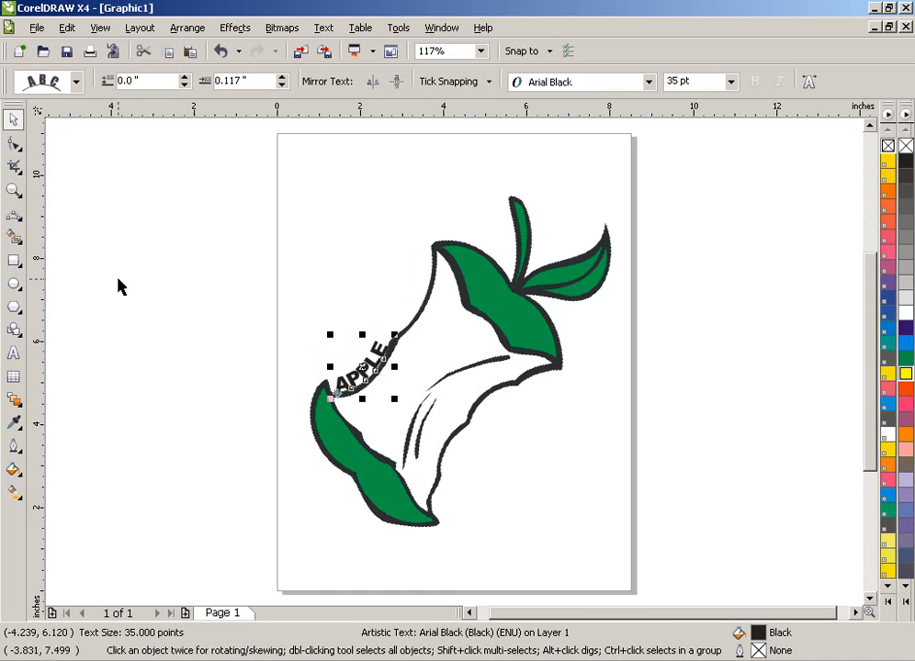
# Add the artistic text "FESTIVAL" in the empty area left of the page
pyautogui.click(17, 361)
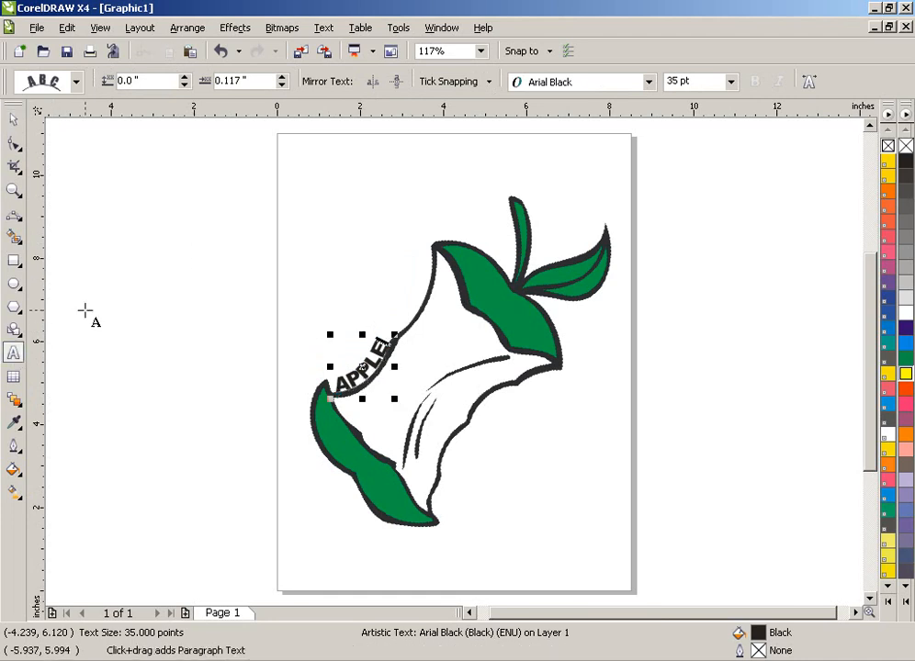
pyautogui.click(85, 307)
pyautogui.write('TESTI')
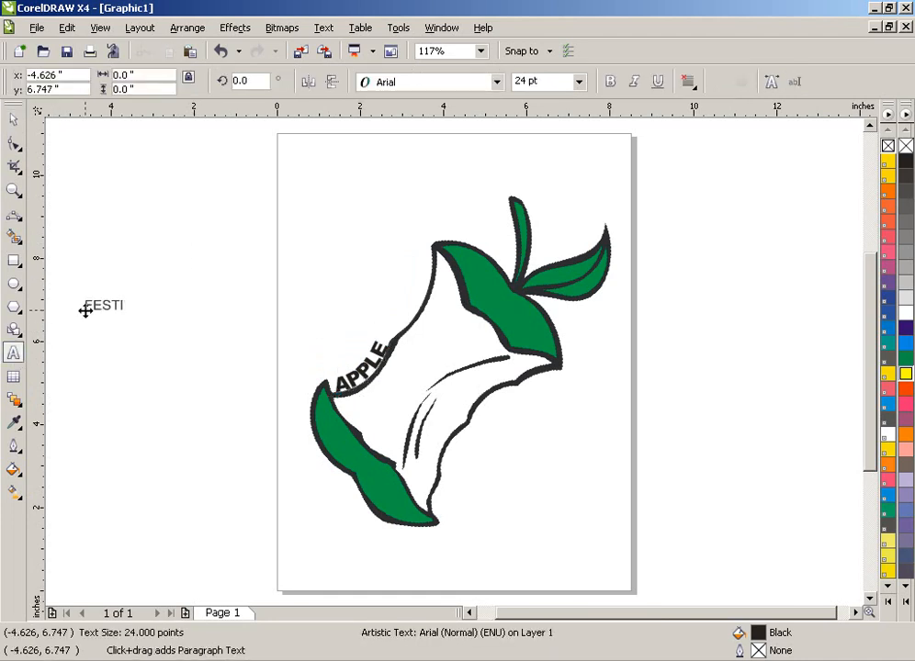
pyautogui.write('VAL')
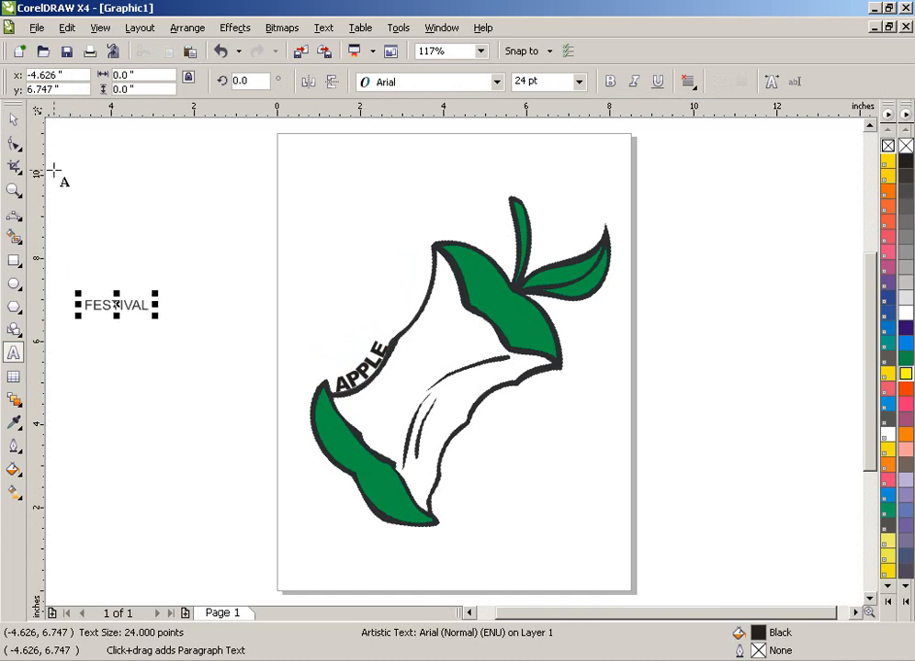
# Format the FESTIVAL text in Arial Black at 35 pt
pyautogui.click(15, 119)
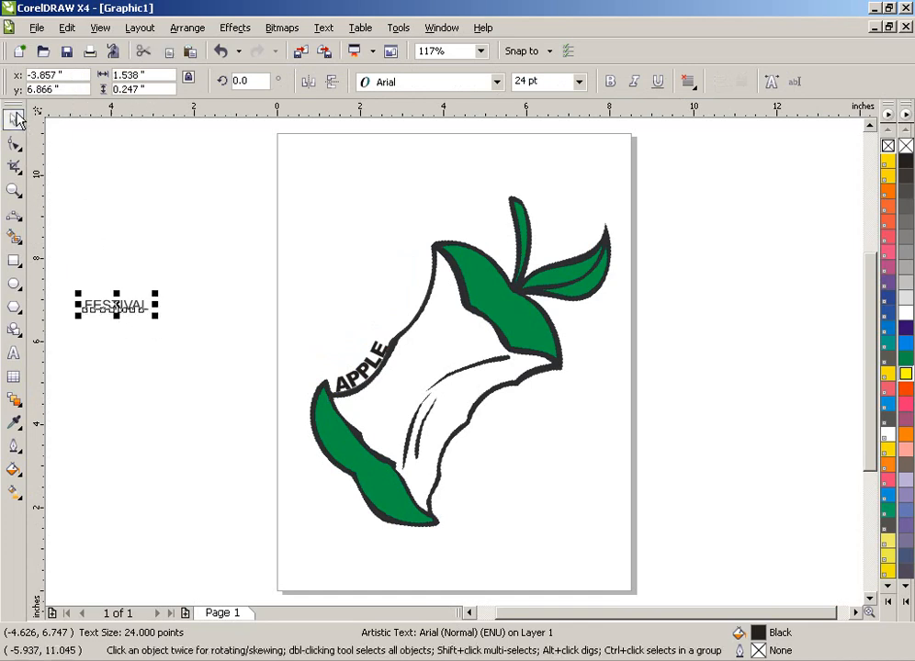
pyautogui.click(496, 82)
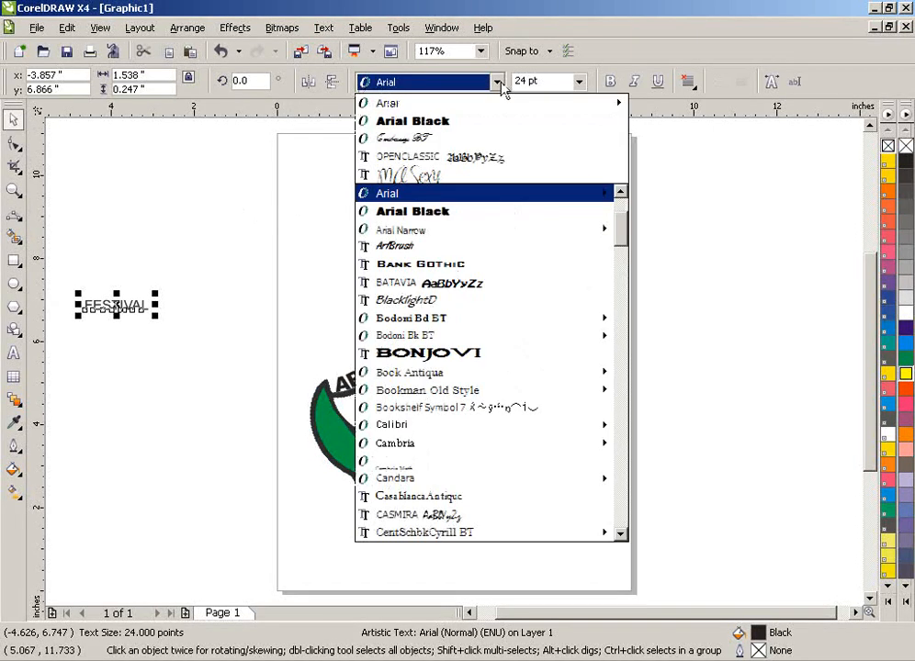
pyautogui.click(470, 123)
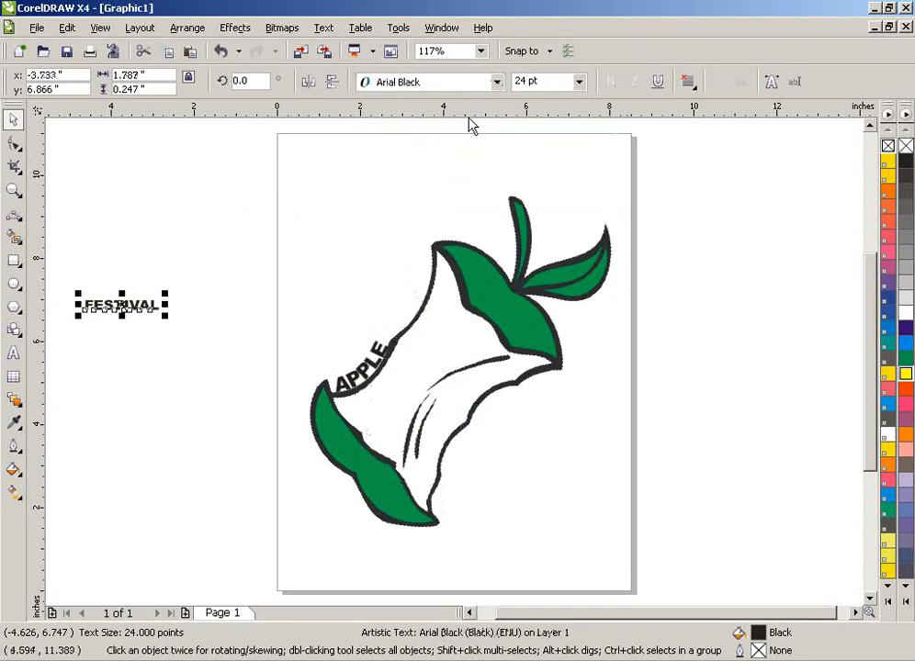
pyautogui.click(579, 82)
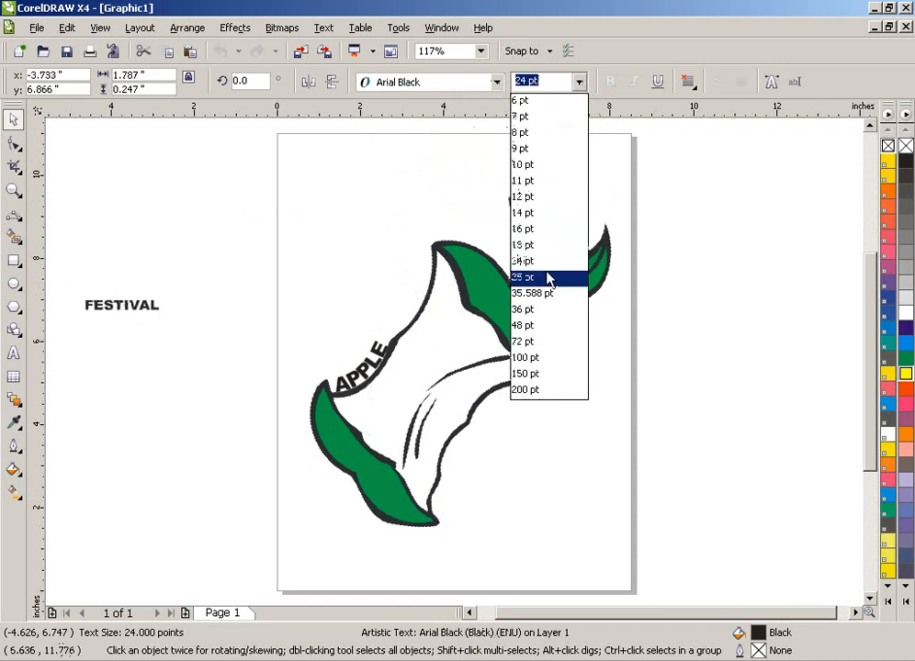
pyautogui.click(547, 277)
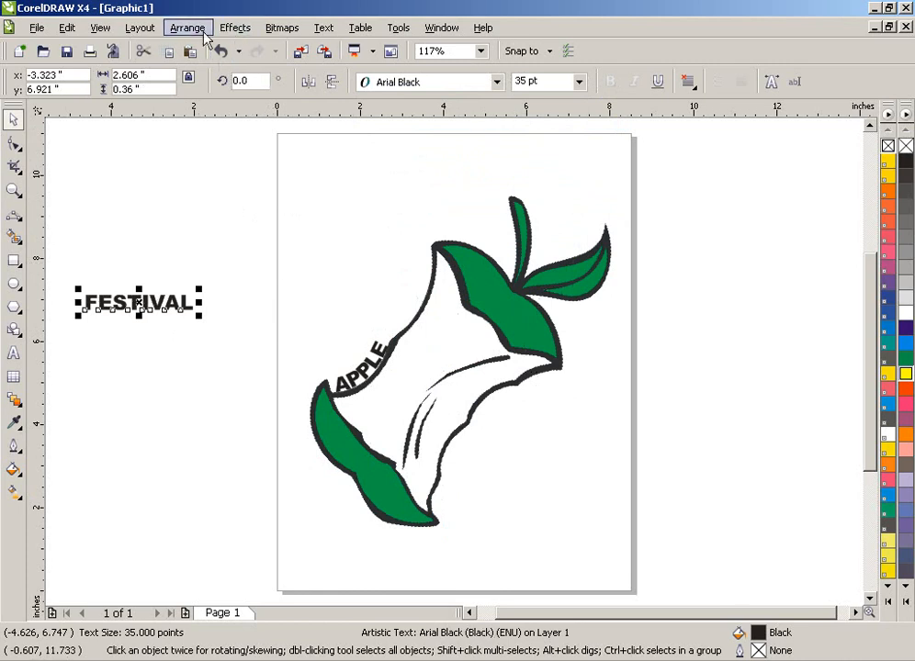
# Fit the FESTIVAL text to the same traced curve, placing it along the upper segment directly after APPLE
pyautogui.click(323, 28)
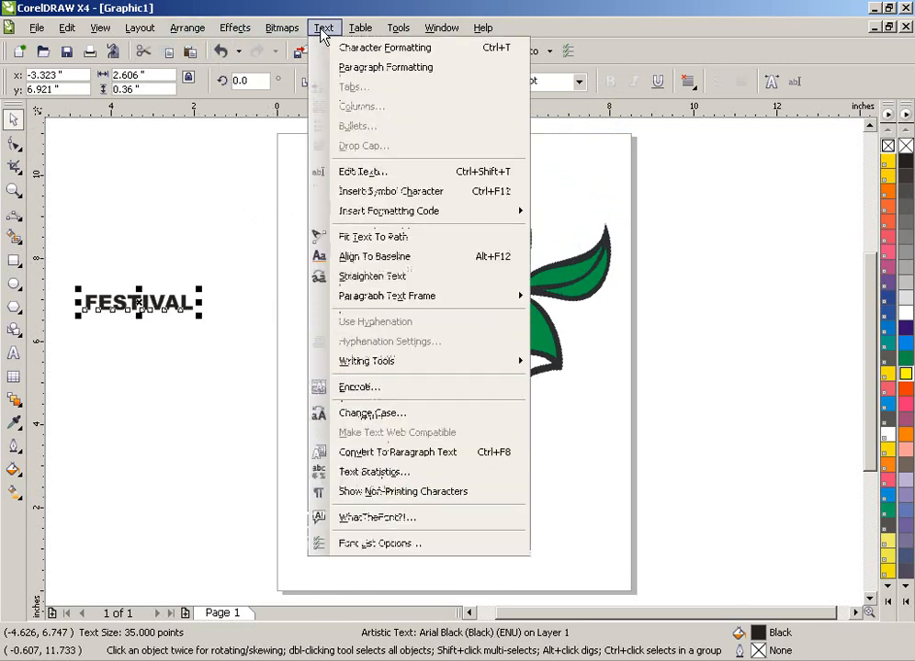
pyautogui.click(352, 238)
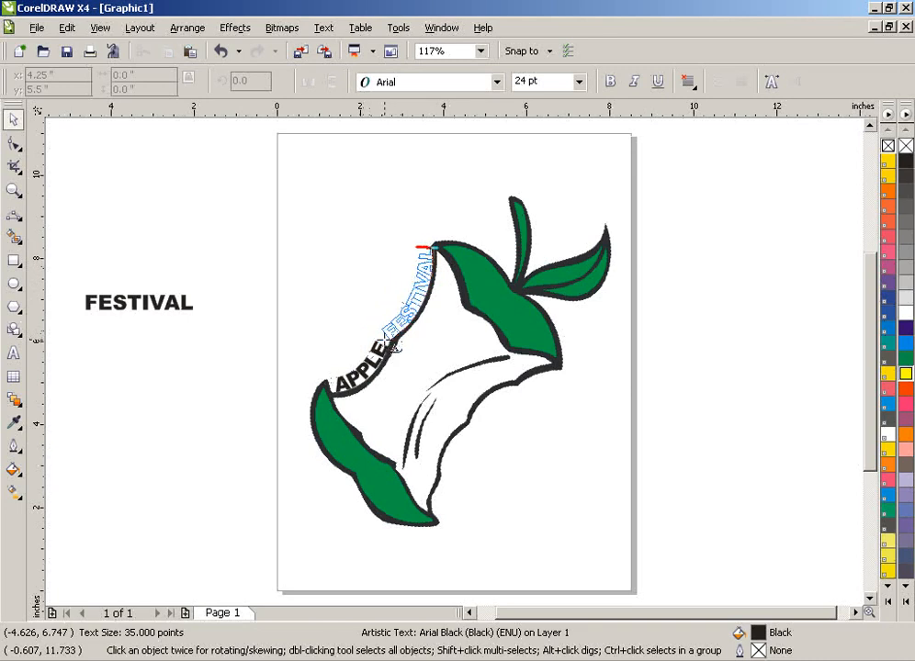
pyautogui.click(393, 346)
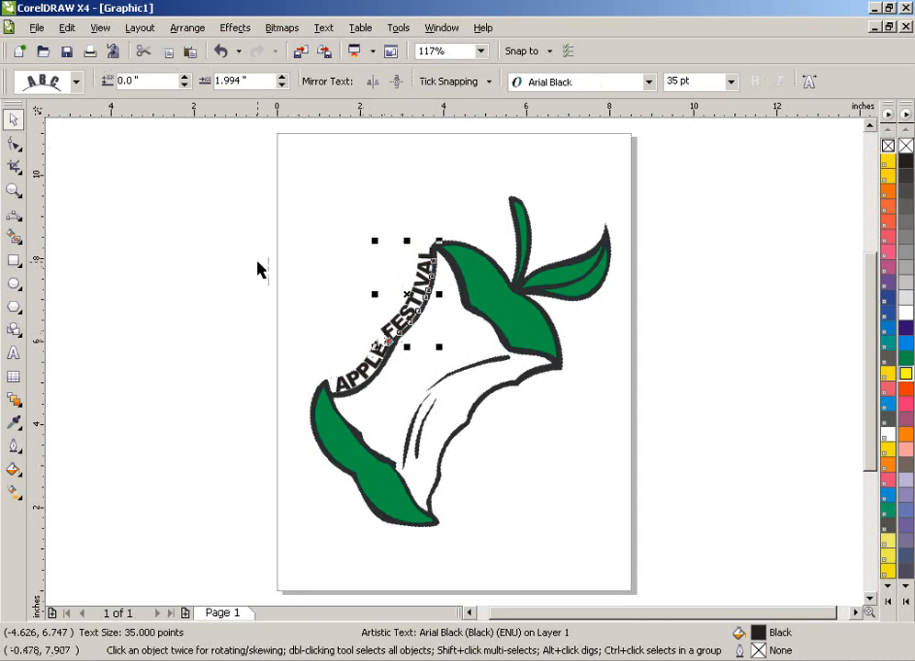
pyautogui.click(119, 178)
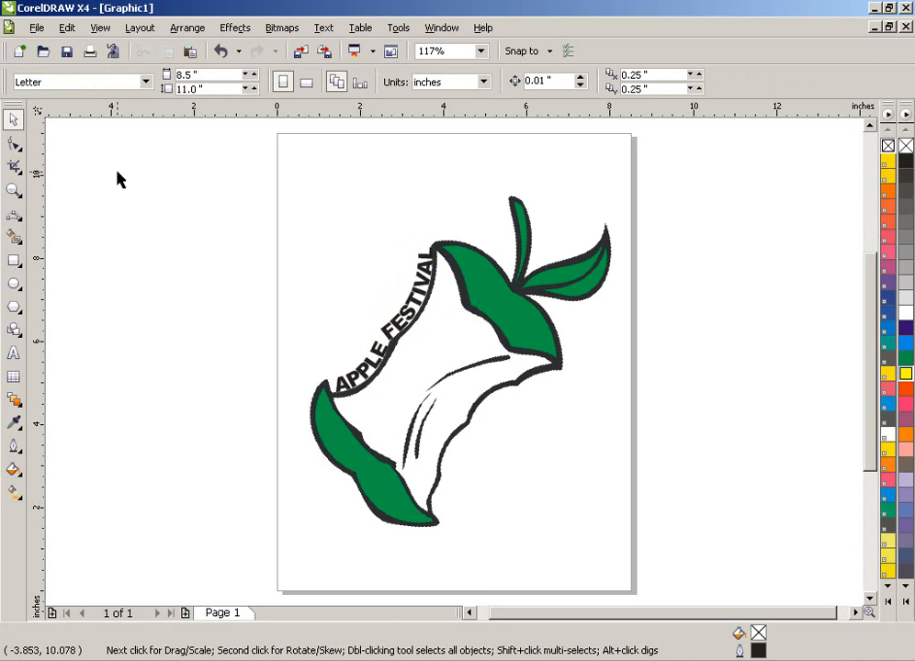
# Fill the curved APPLE FESTIVAL text with red
pyautogui.click(398, 331)
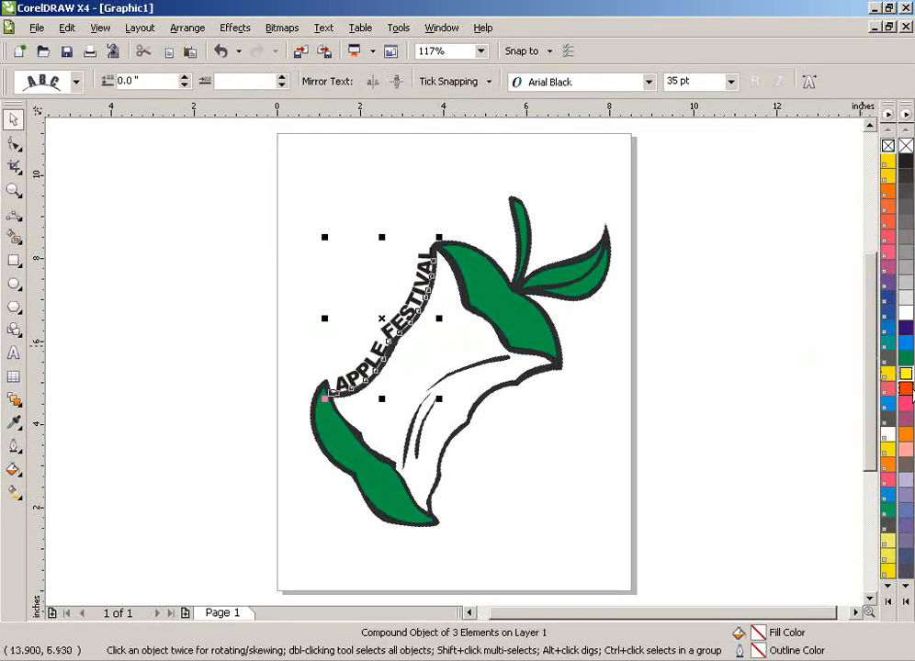
pyautogui.click(906, 390)
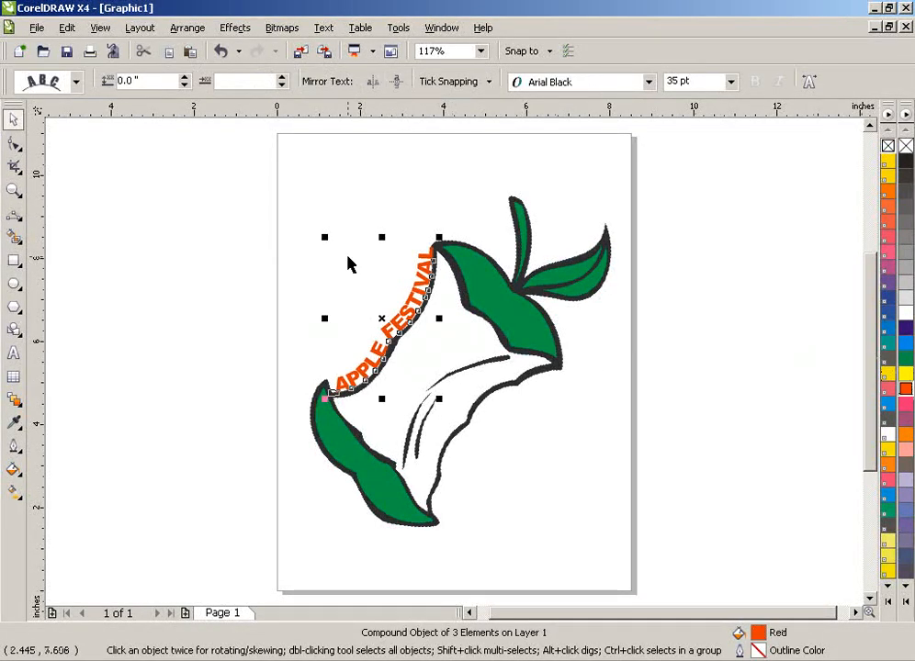
# Select the traced control curve within the APPLE FESTIVAL text-on-path group and delete only that curve
pyautogui.click(133, 228)
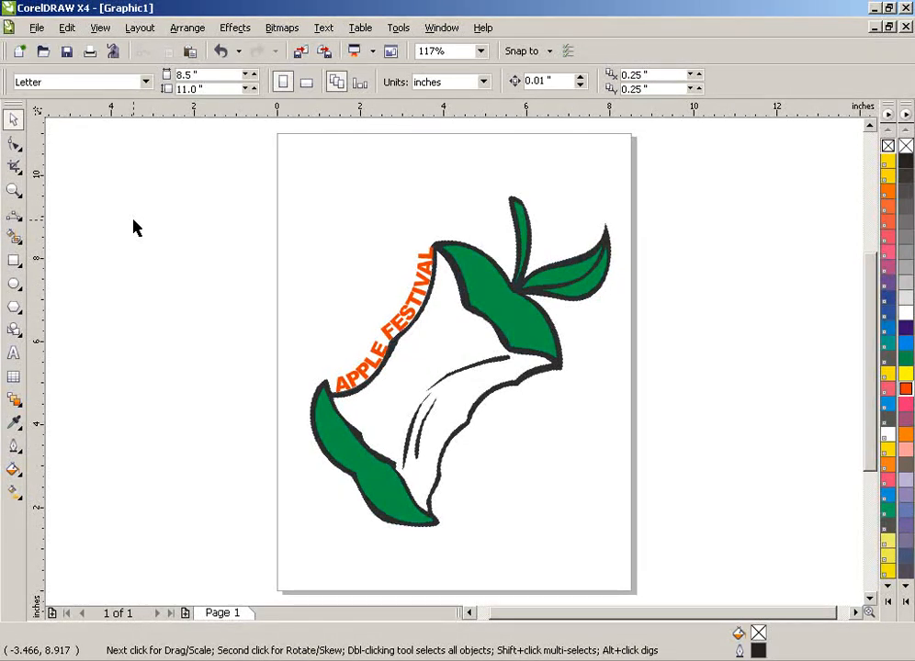
pyautogui.click(342, 385)
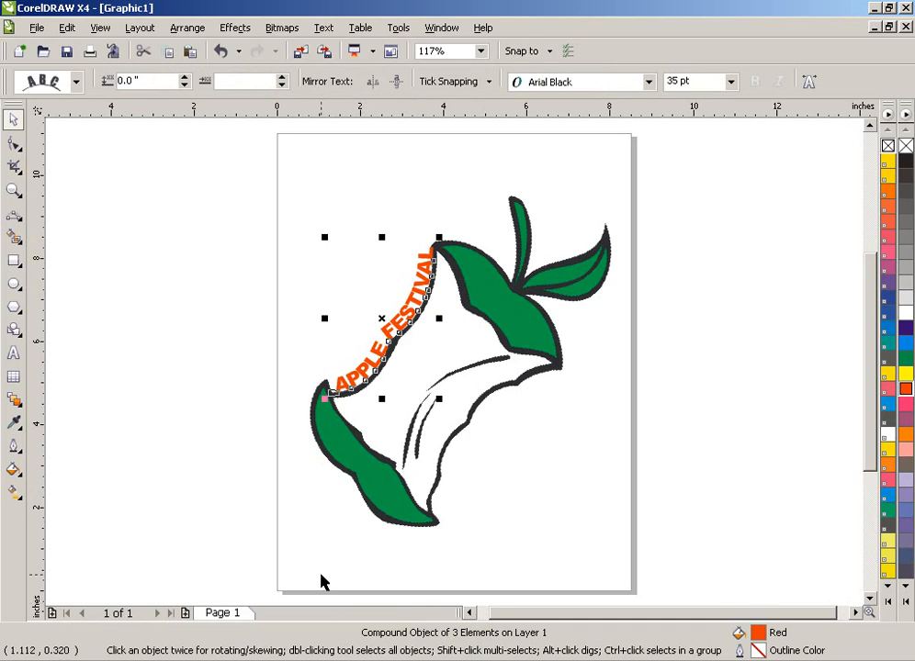
pyautogui.press('Tab')
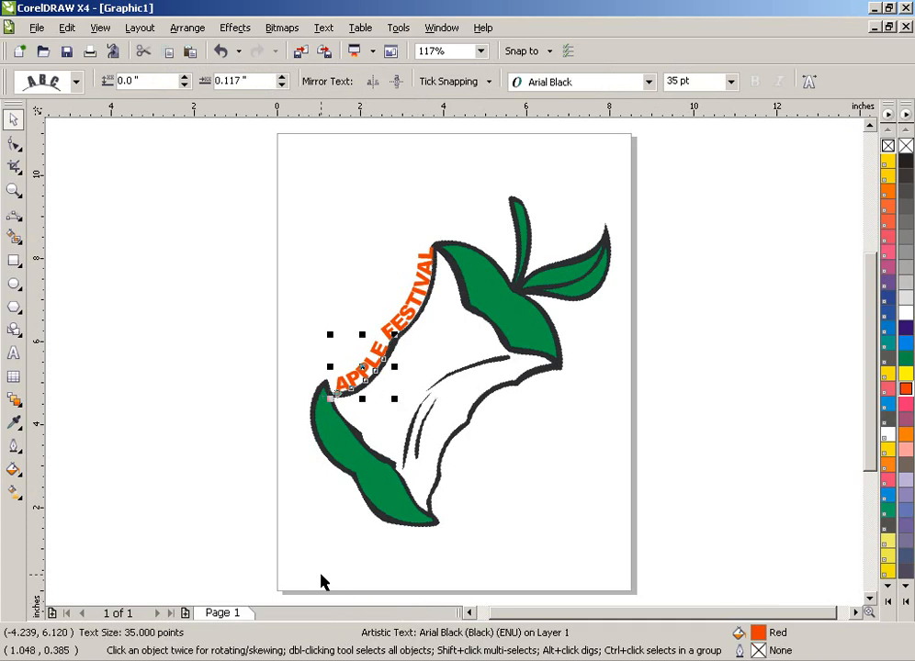
pyautogui.press('Tab')
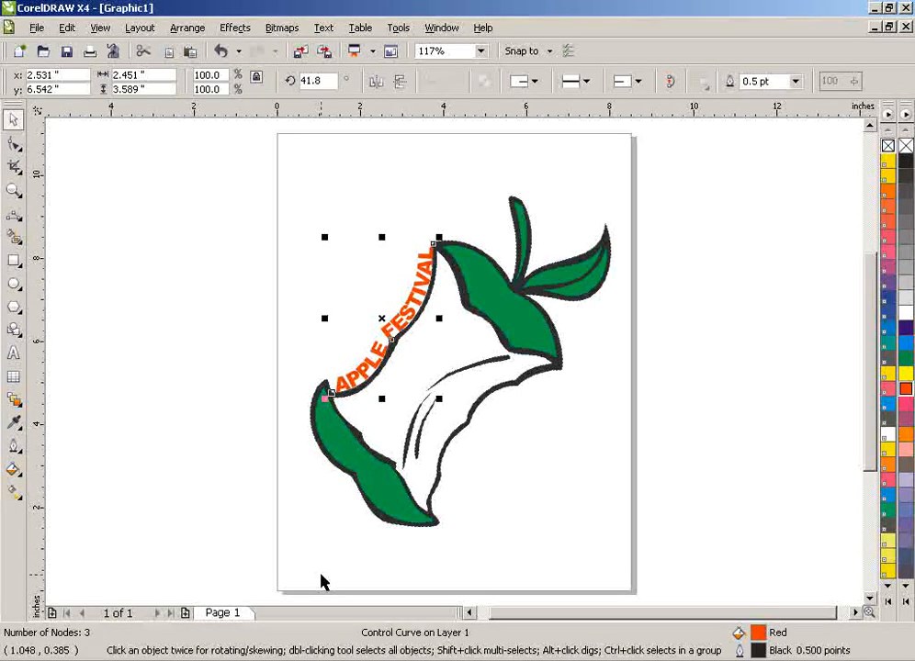
pyautogui.press('Escape')
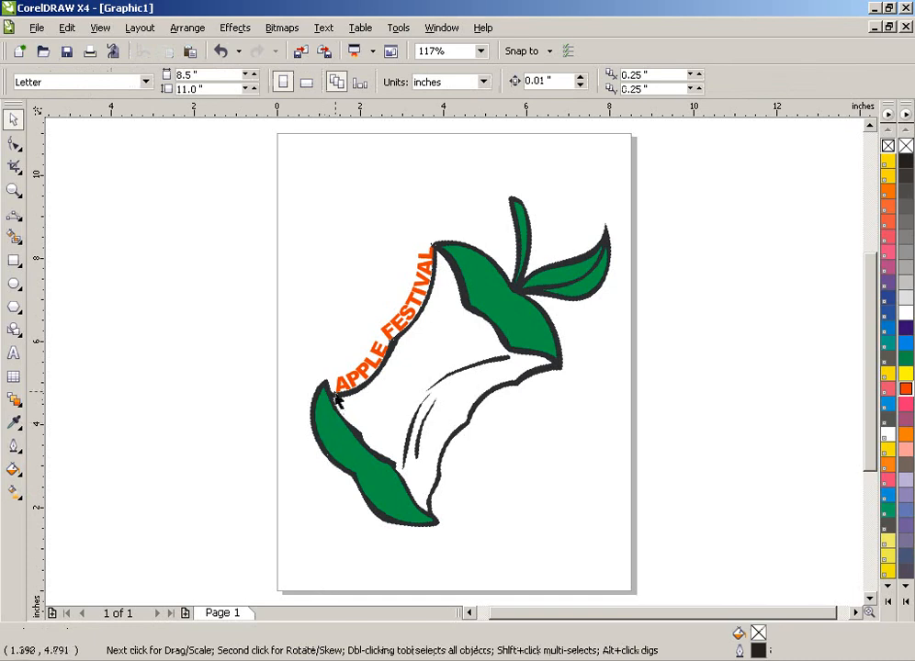
# Cycle the selection from the APPLE text through the remaining objects to check for any leftover control curve, and clear the selection
pyautogui.click(340, 382)
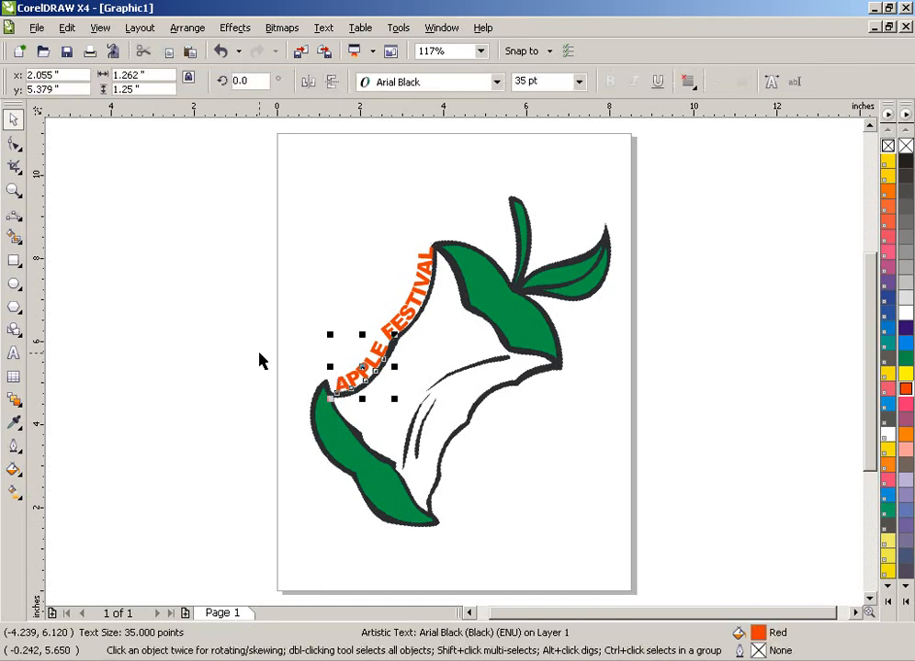
pyautogui.press('Tab')
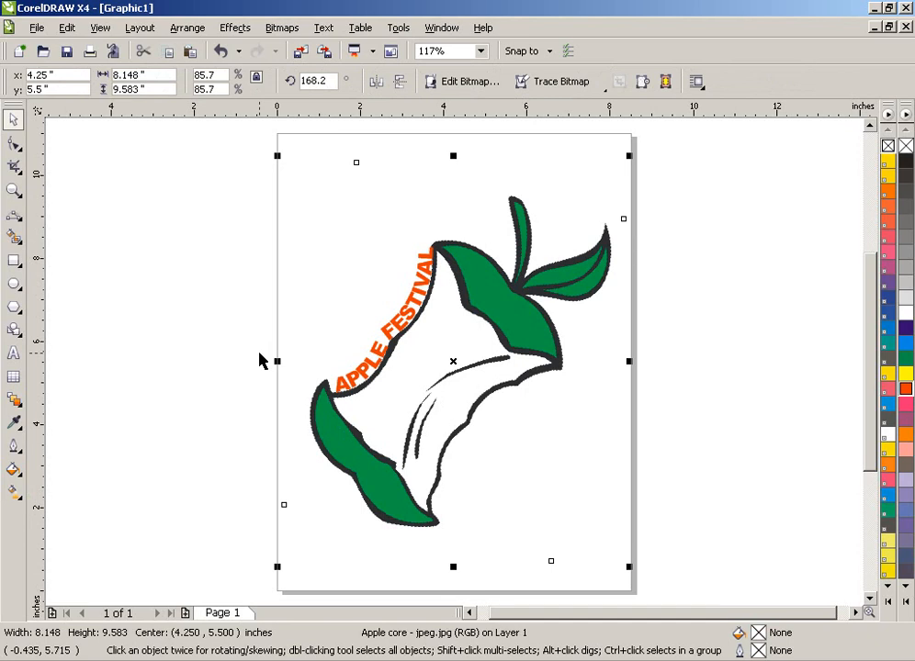
pyautogui.press('Tab')
pyautogui.press('Tab')
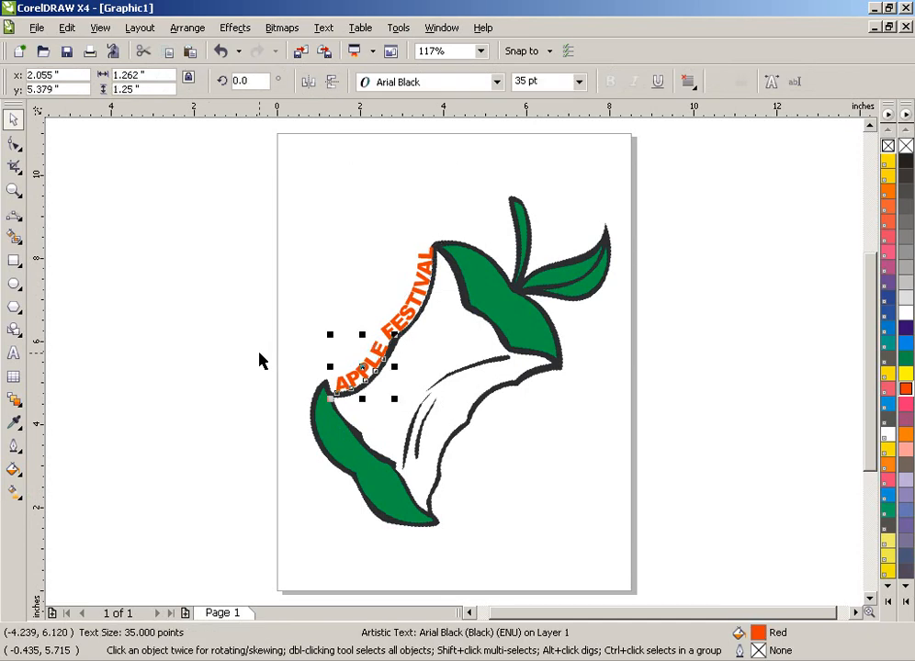
pyautogui.press('Tab')
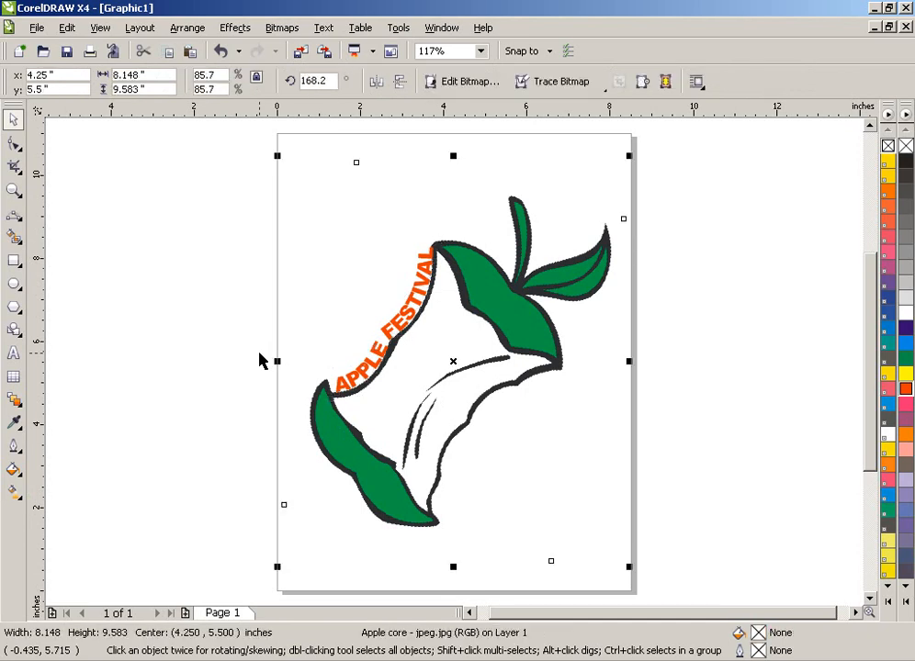
pyautogui.press('Escape')
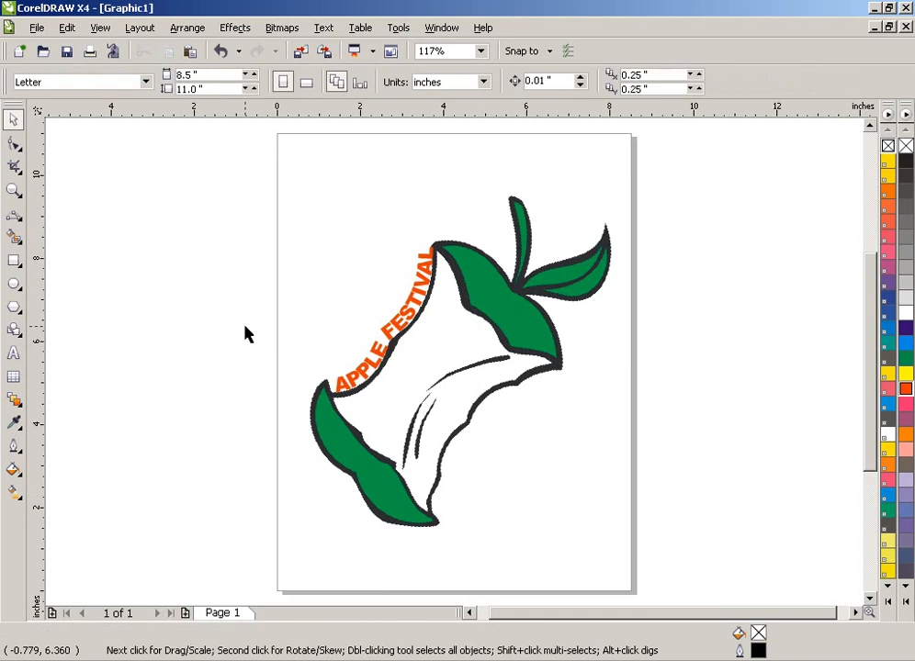